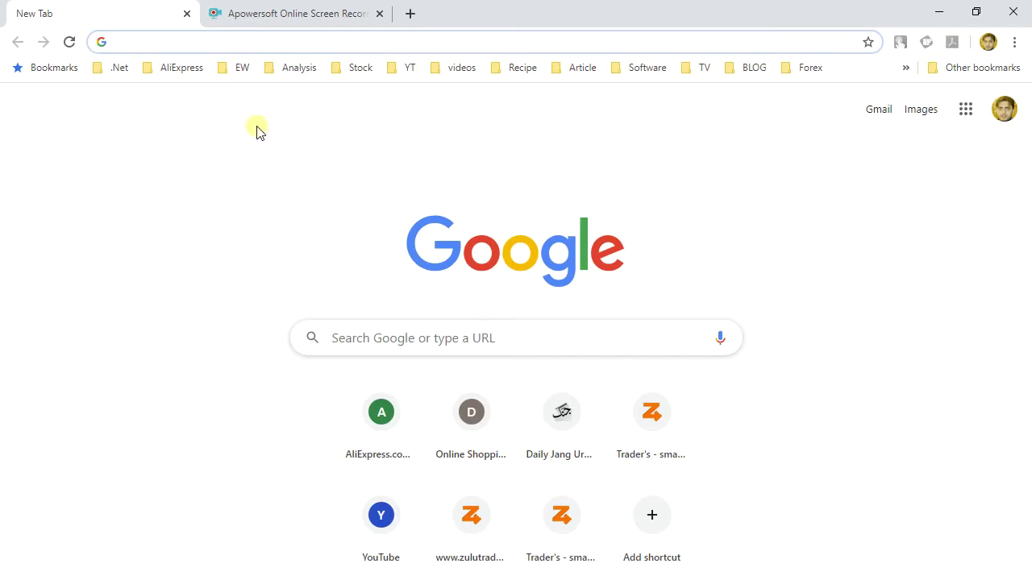
Step: Search Google for 'oracle instant client' and open Oracle's Instant Client Downloads page
text(ora)
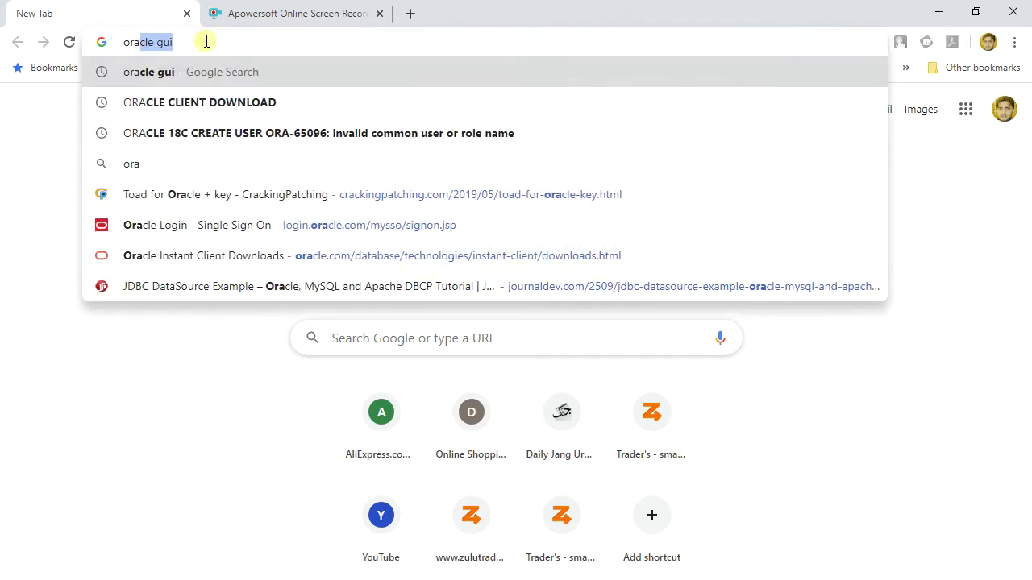
text(cle instant client)
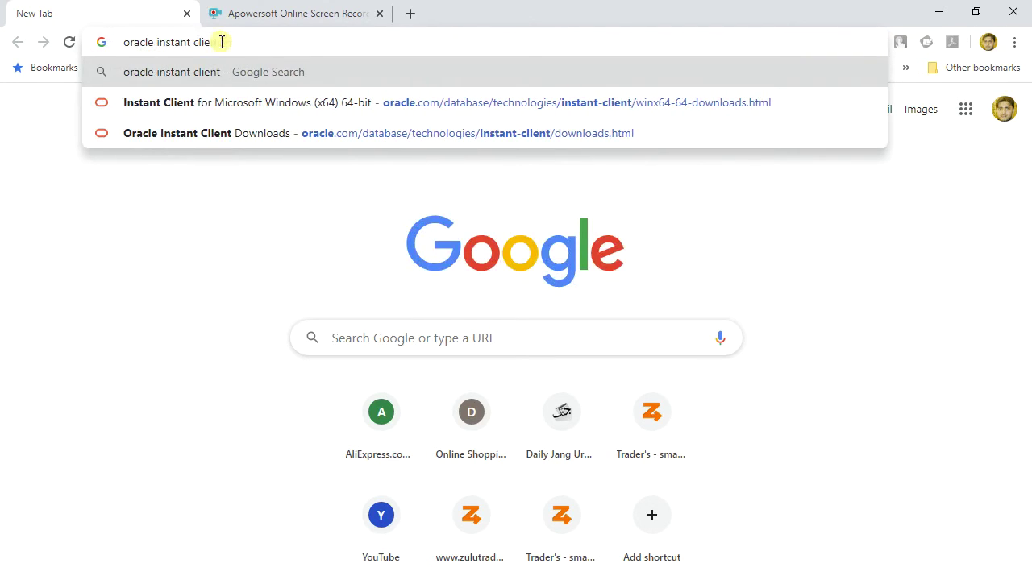
key(Return)
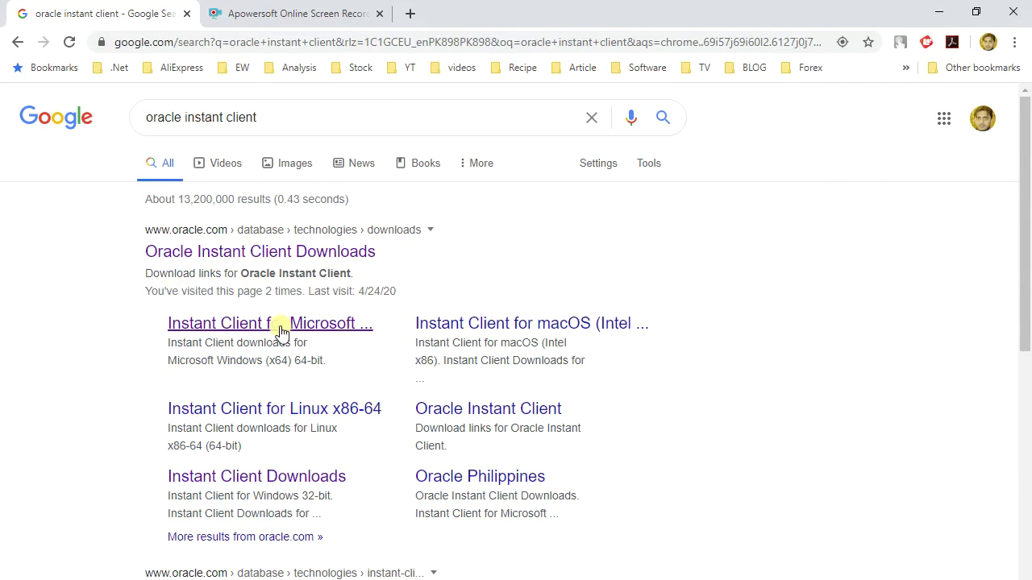
click(245, 260)
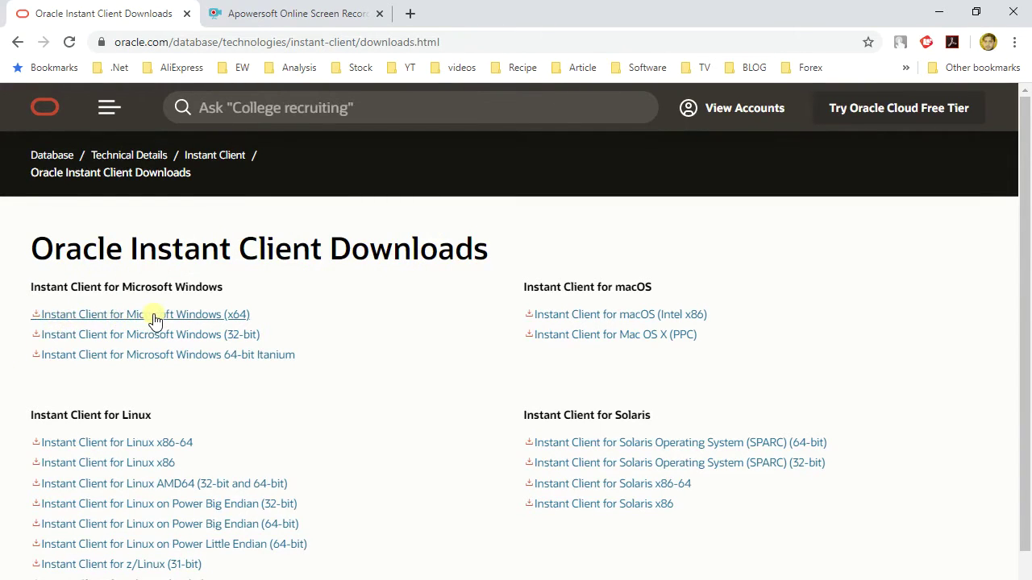
Step: Save the Windows x64 Instant Client Basic Package 19.6.0.0.0 zip into the Downloads folder
click(224, 323)
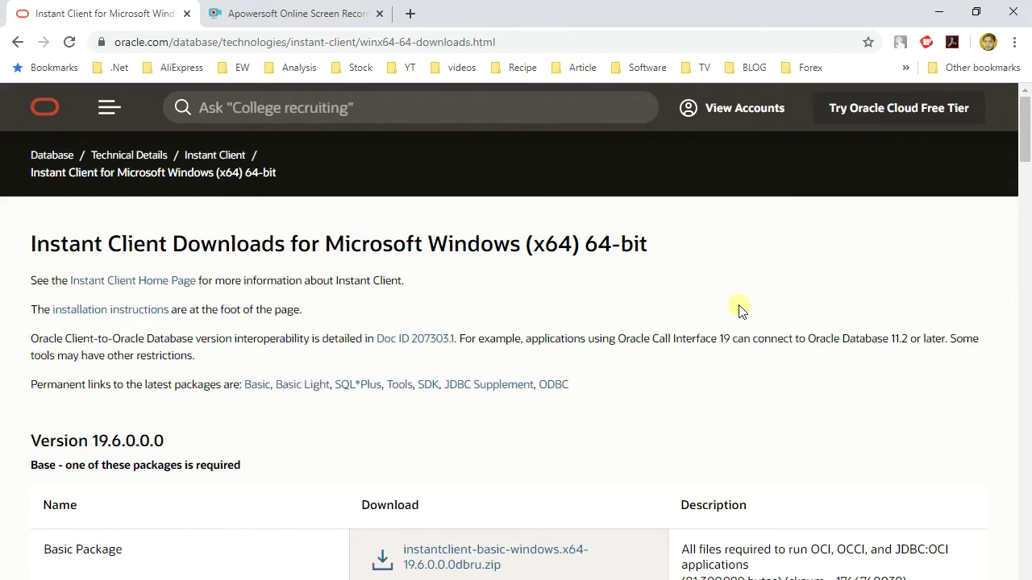
click(522, 562)
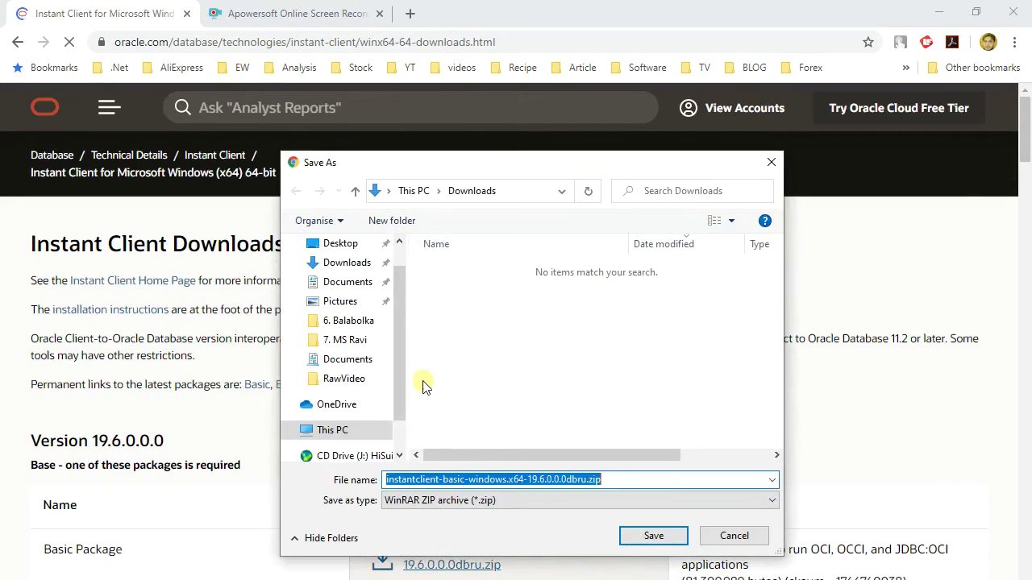
drag(401, 375, 401, 316)
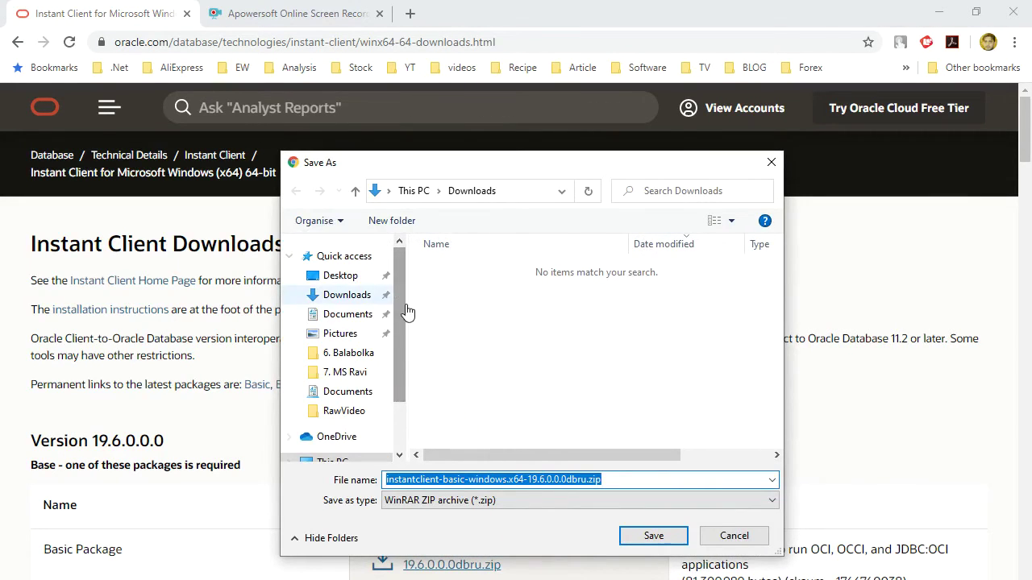
click(352, 296)
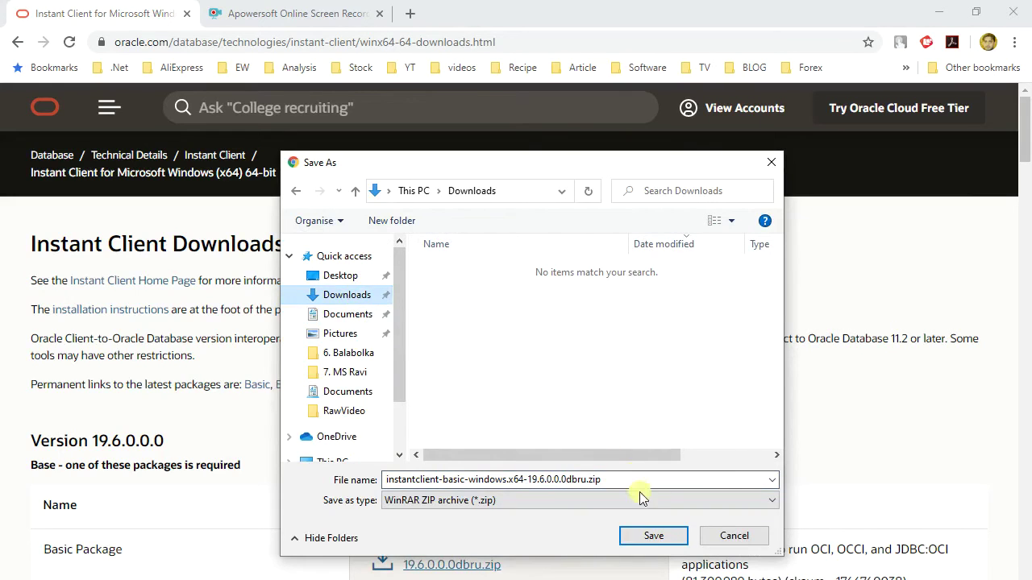
click(653, 537)
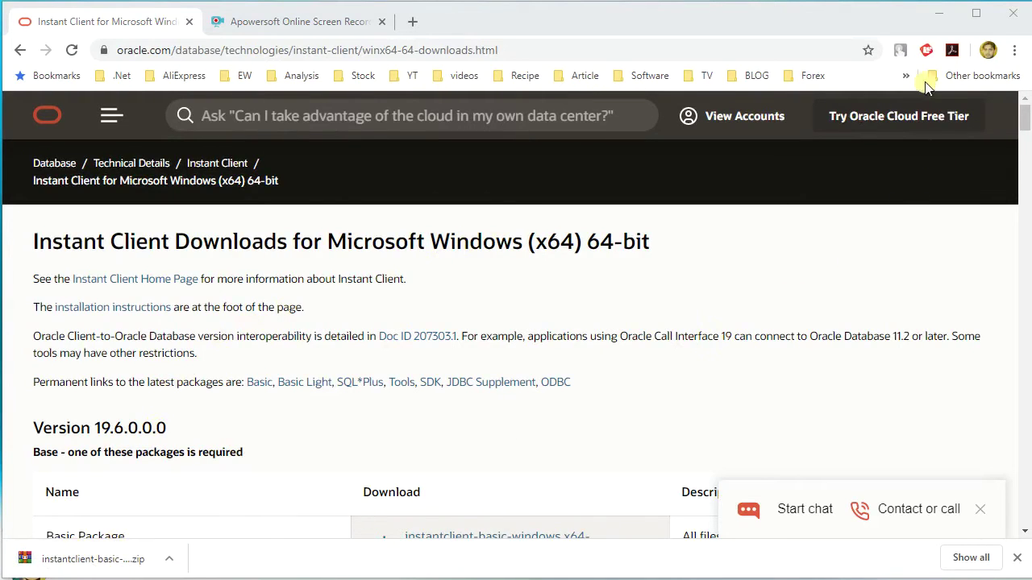
Step: Open File Explorer and locate the downloaded Instant Client zip in Downloads
click(939, 14)
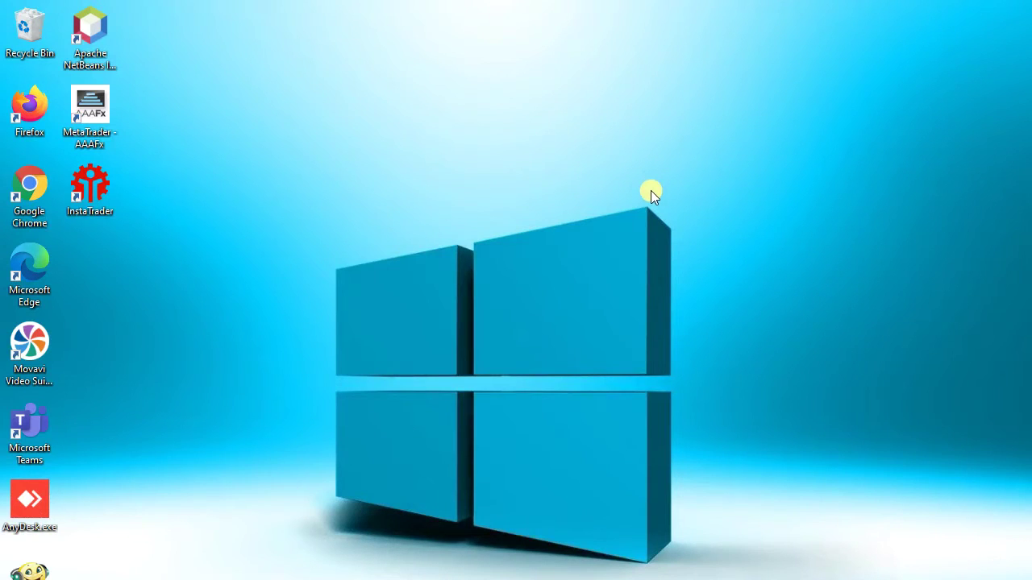
key(super+e)
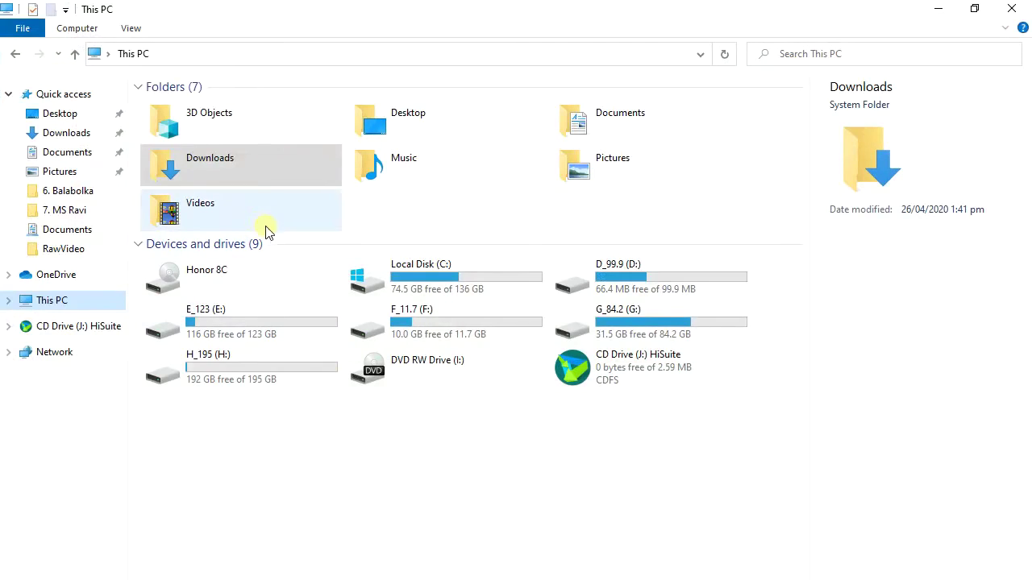
click(67, 133)
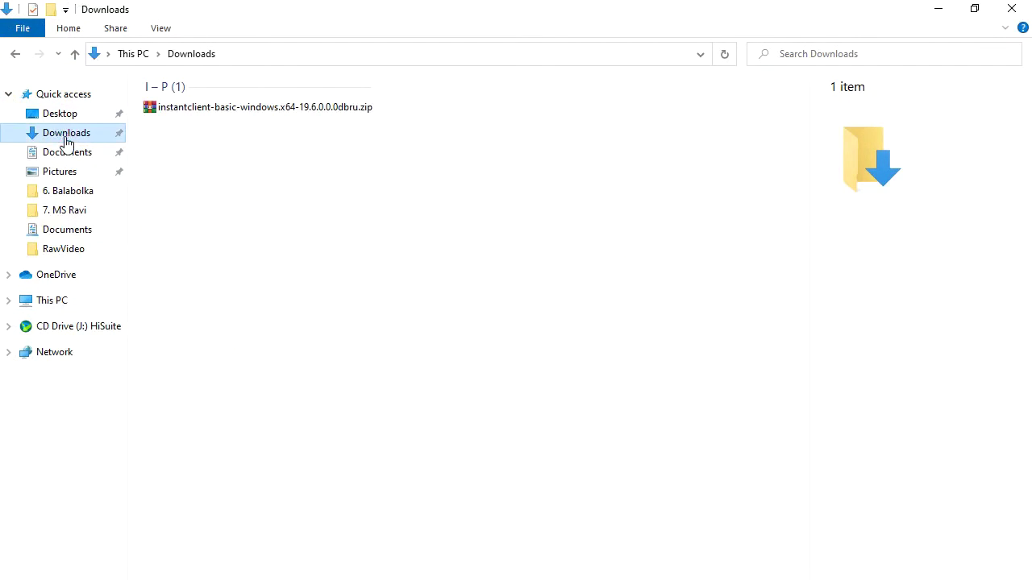
click(209, 109)
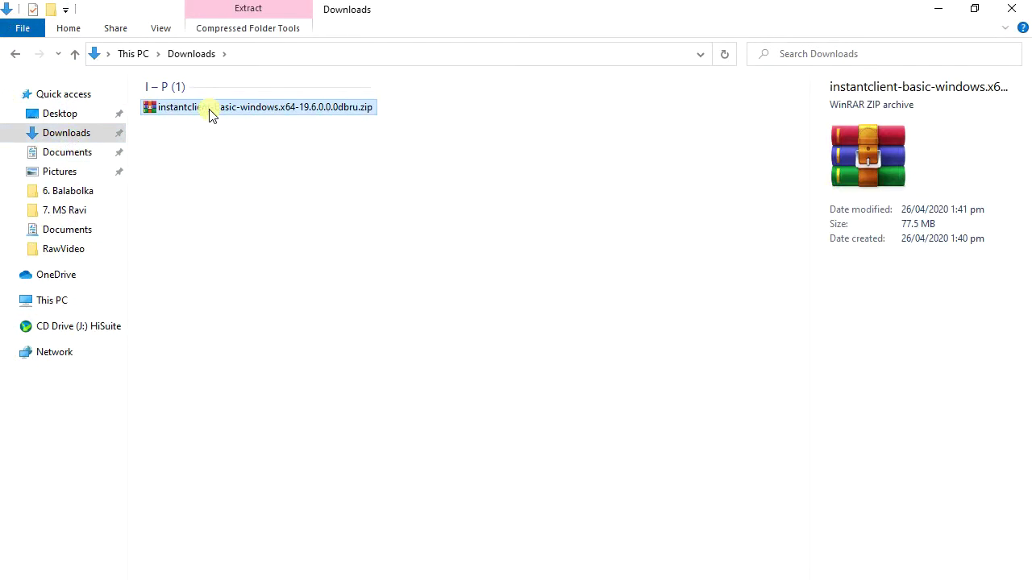
mouse_move(51, 301)
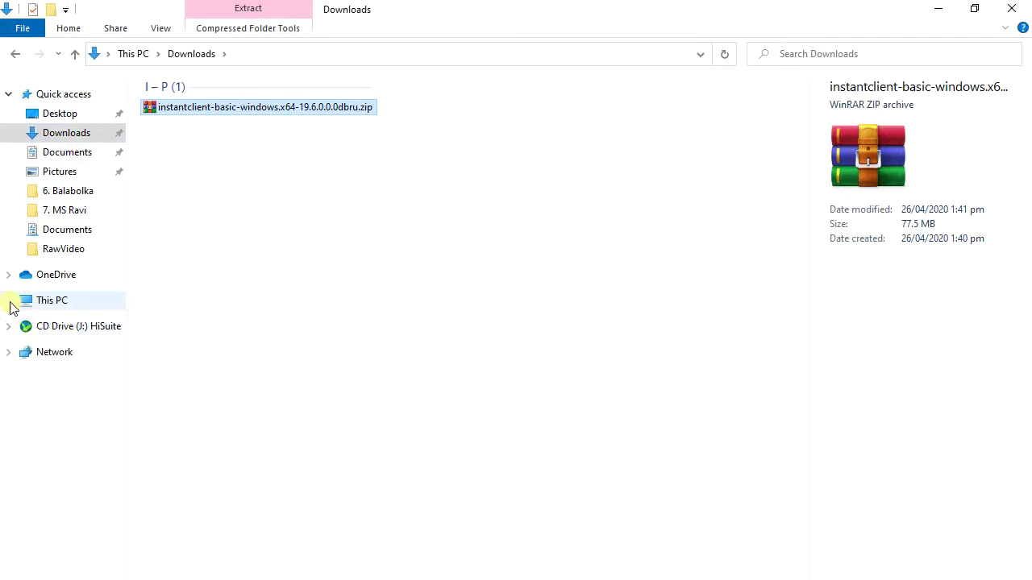
Step: Create a folder named 'oracle' on Local Disk (C:), then return to the zip in Downloads
click(8, 300)
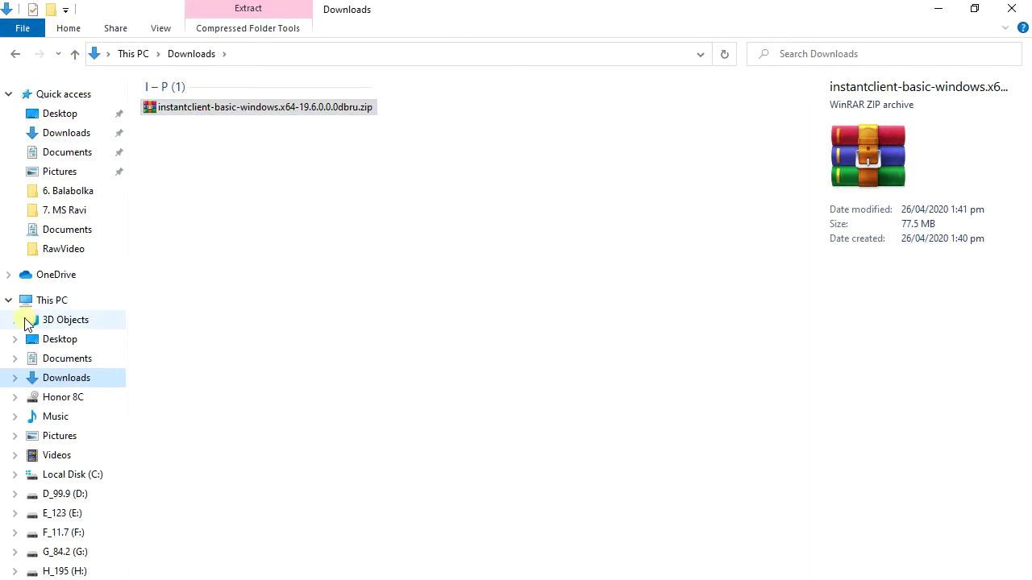
click(70, 477)
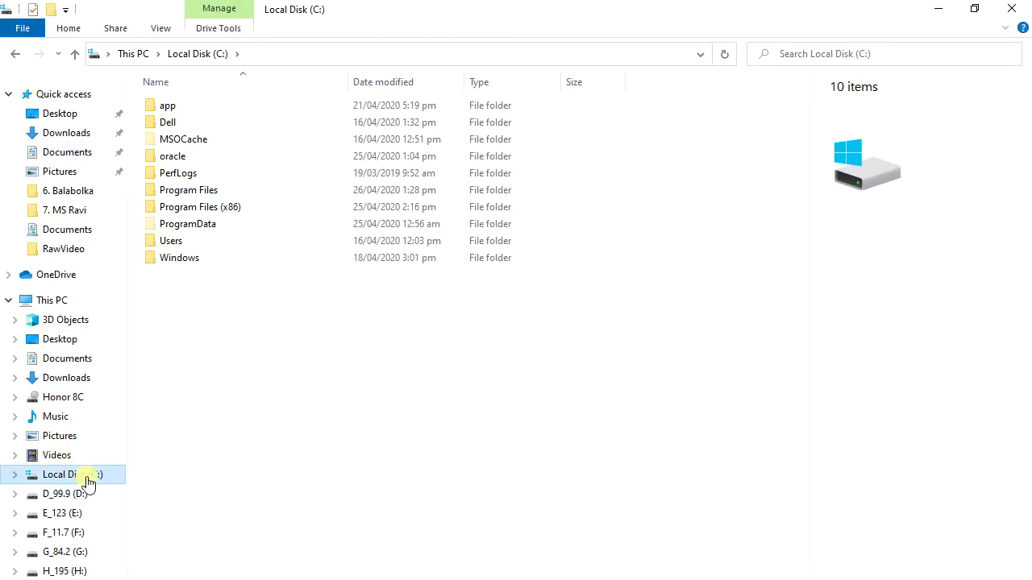
right_click(194, 484)
mouse_move(242, 529)
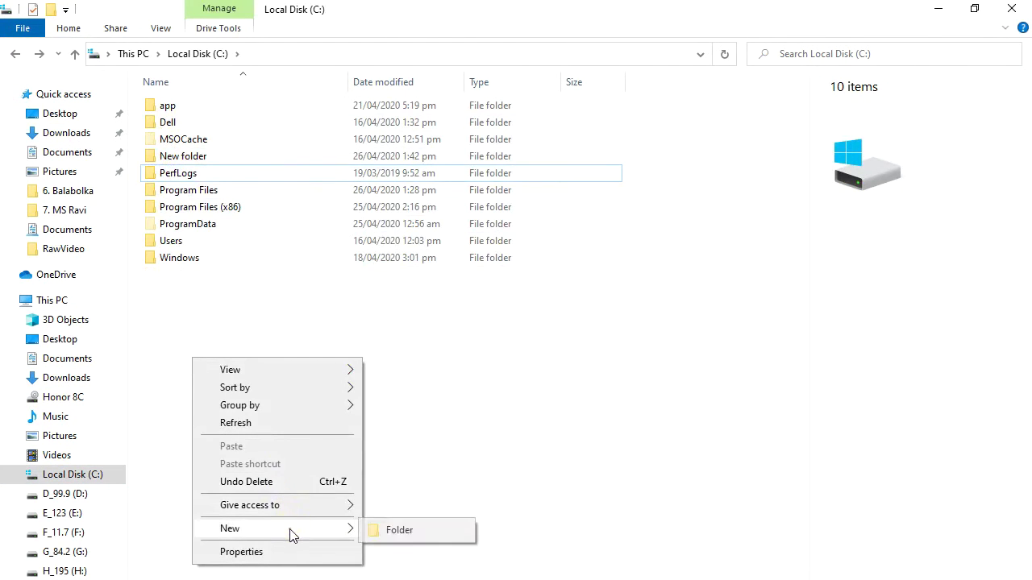
click(396, 526)
text(or)
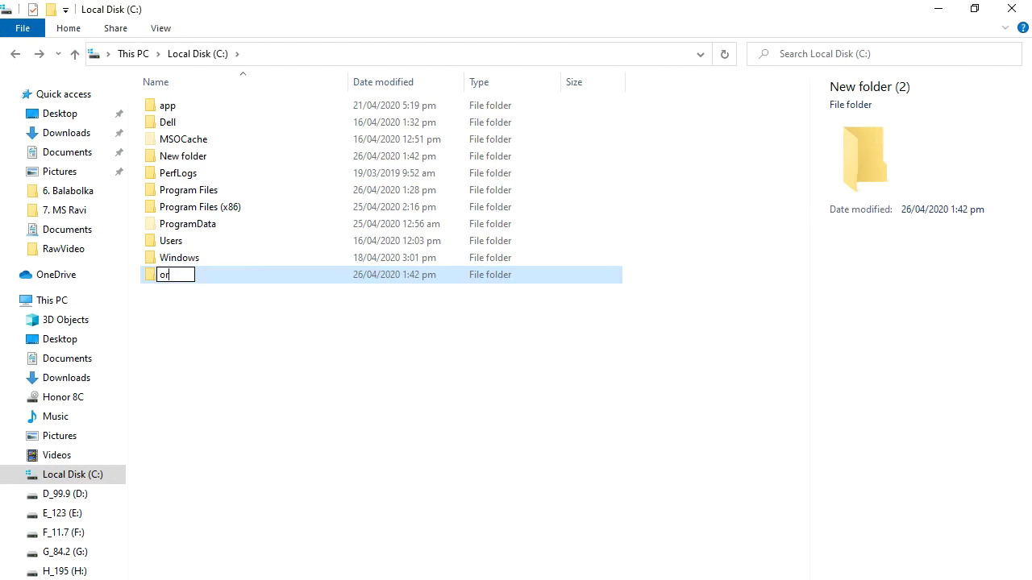
text(acle)
key(Return)
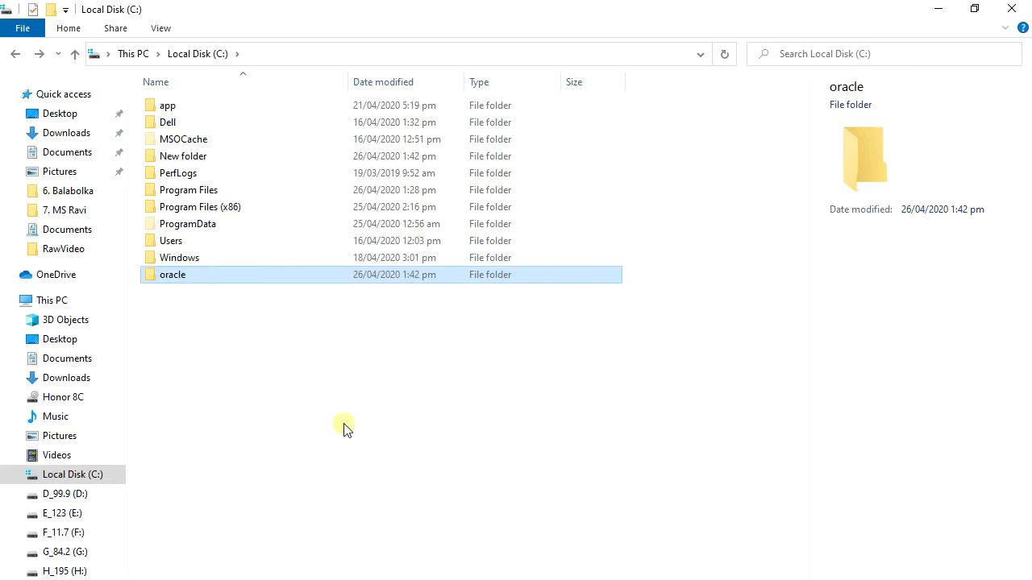
click(292, 424)
mouse_move(67, 152)
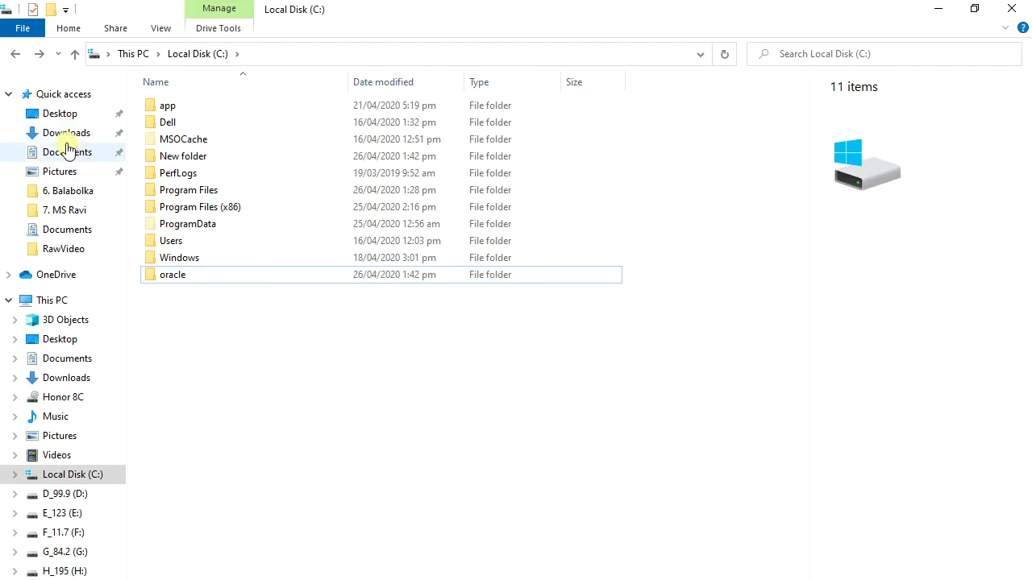
click(66, 133)
click(189, 110)
Step: Move the Instant Client zip into C:\oracle, extract it, and delete the archive
right_click(190, 112)
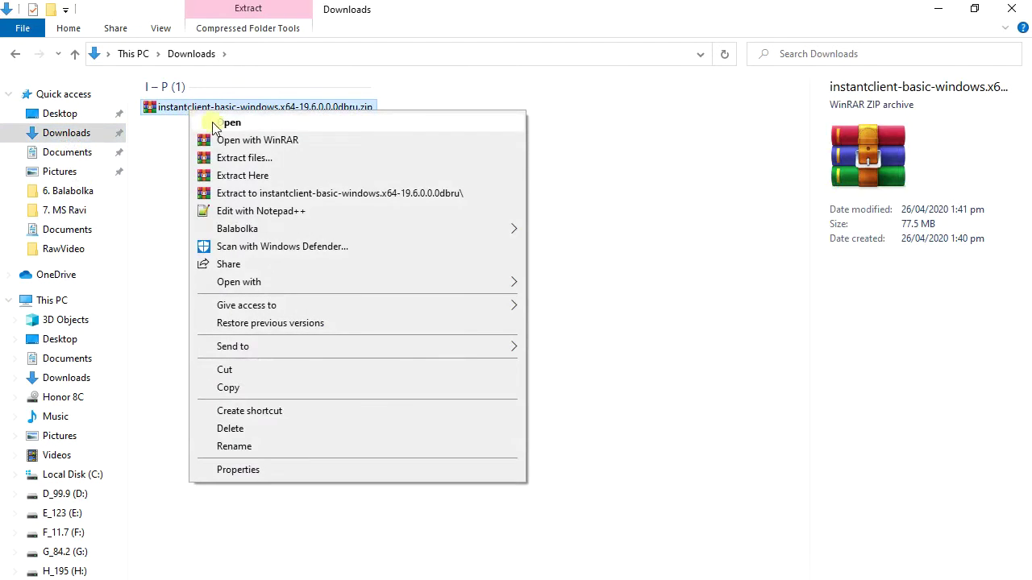
click(257, 369)
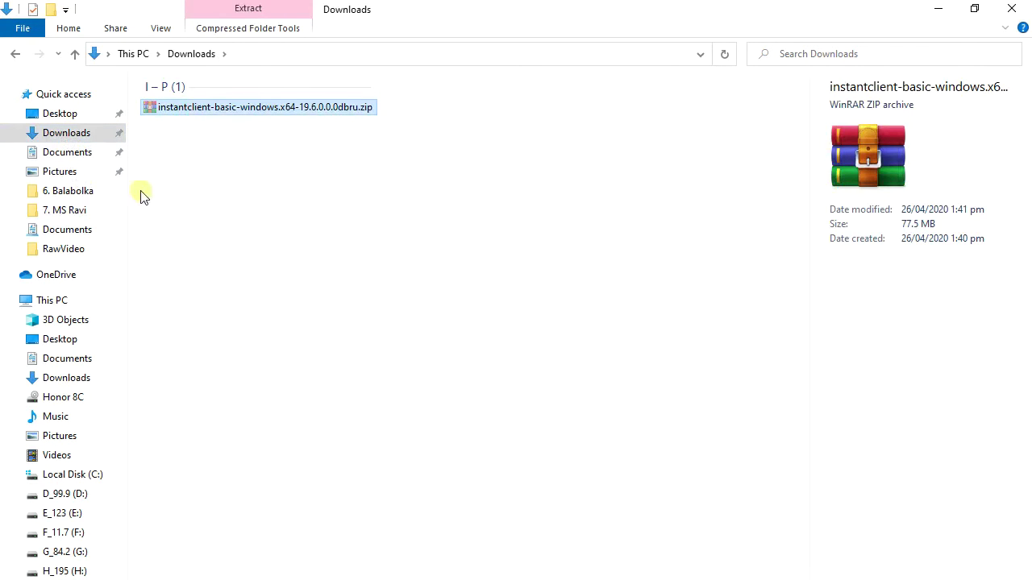
click(71, 475)
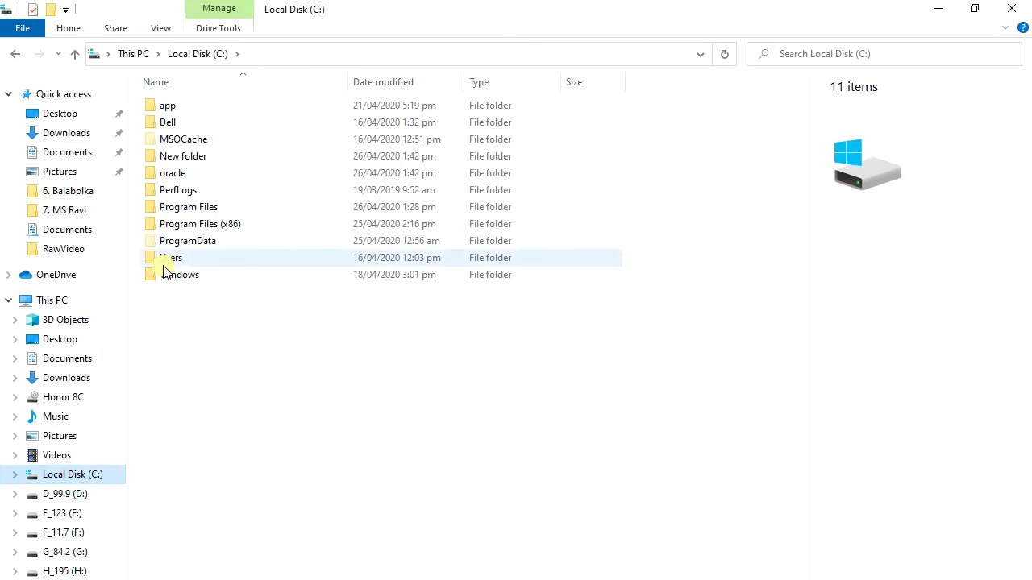
double_click(171, 173)
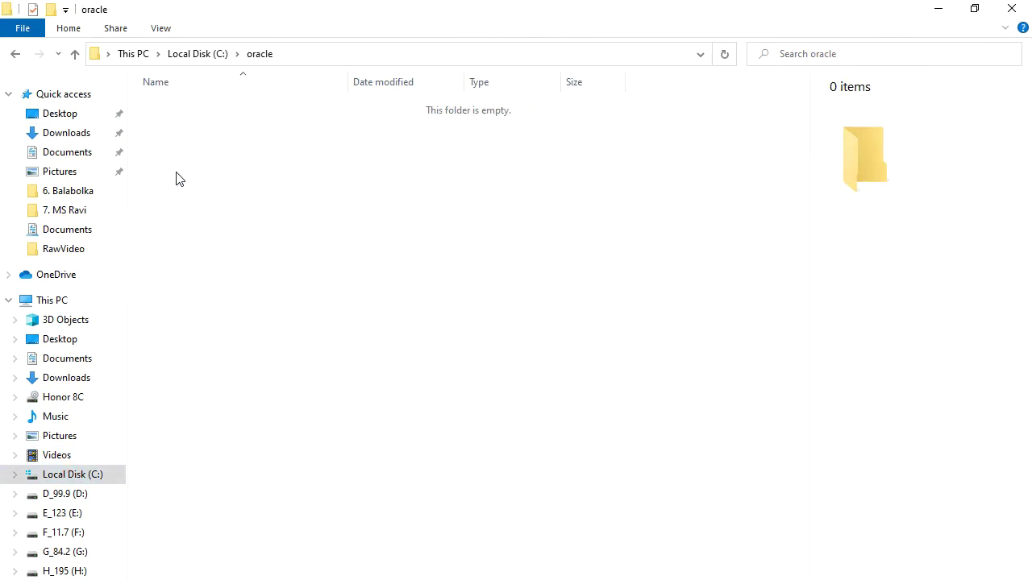
right_click(246, 174)
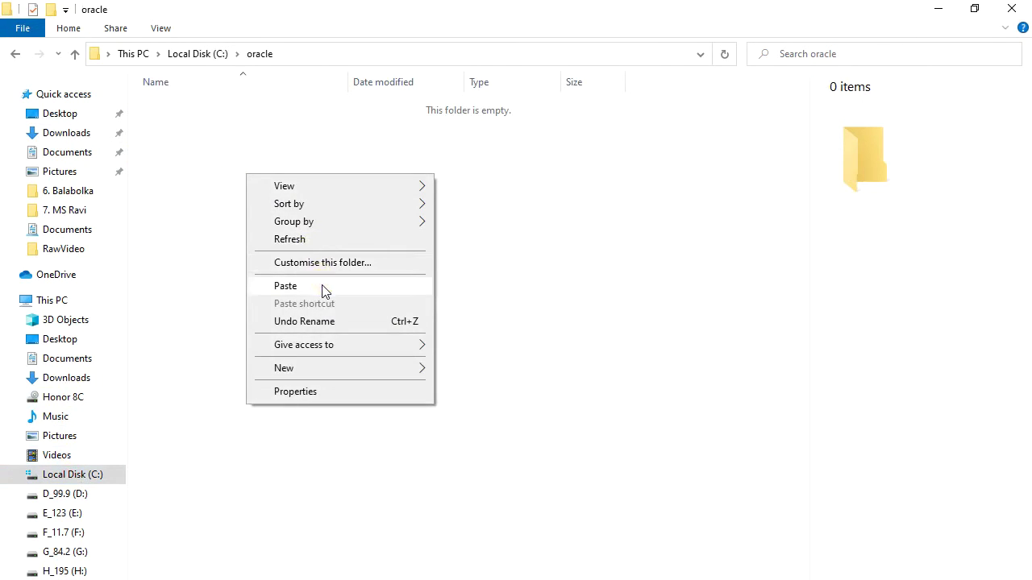
click(322, 287)
click(332, 285)
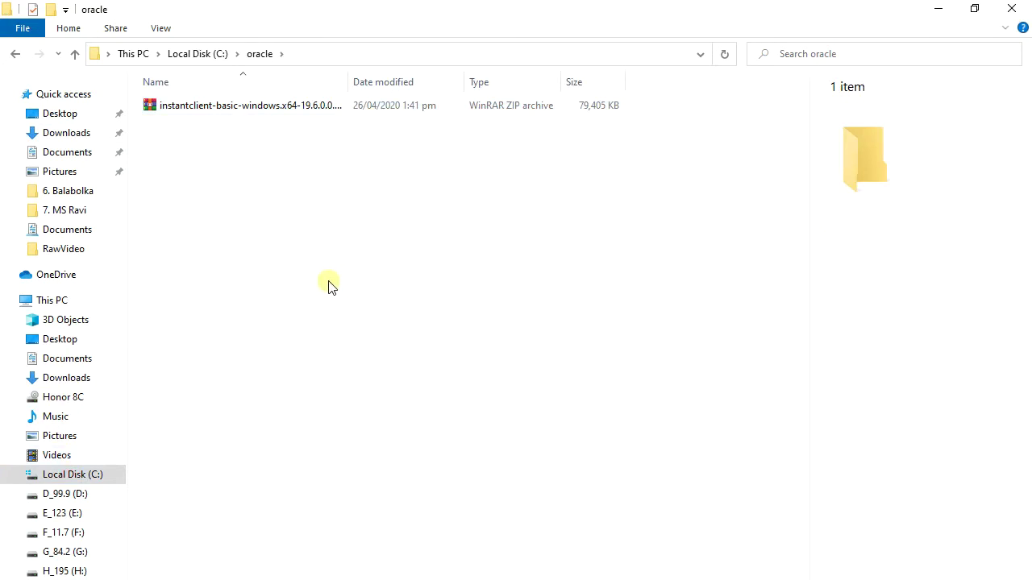
click(250, 123)
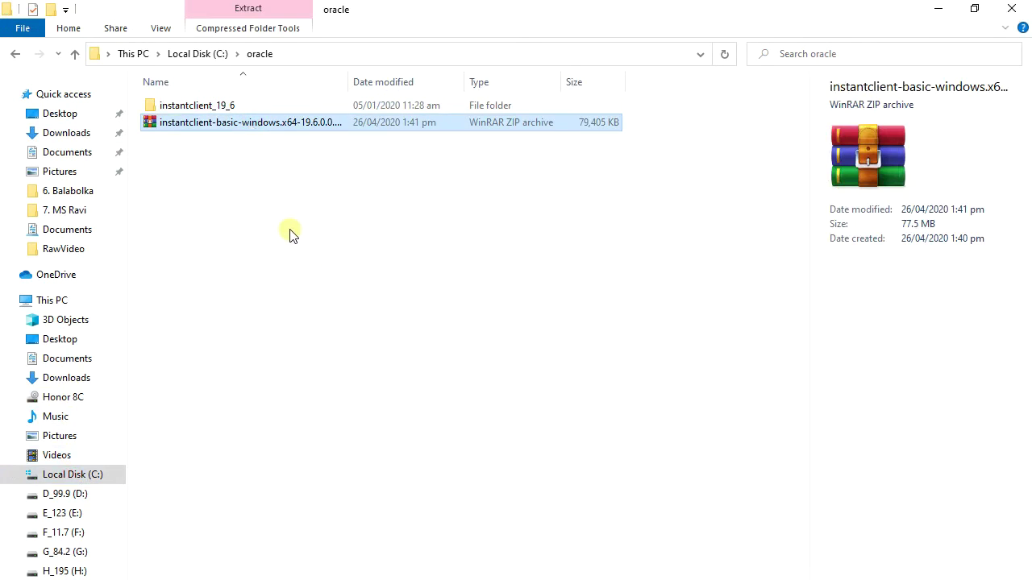
key(Delete)
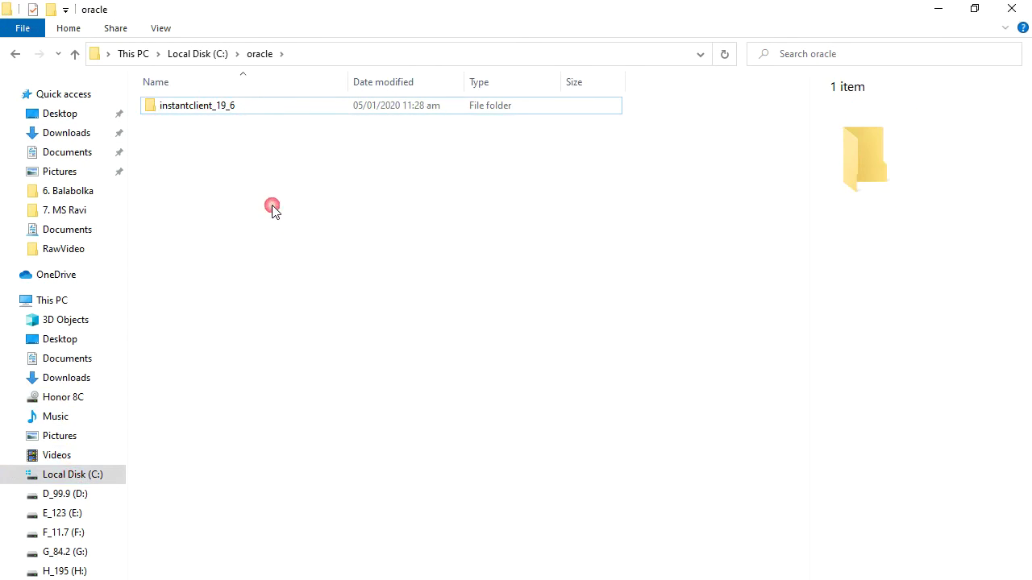
Step: Open the C:\oracle\instantclient_19_6 folder in a maximized File Explorer window
double_click(212, 109)
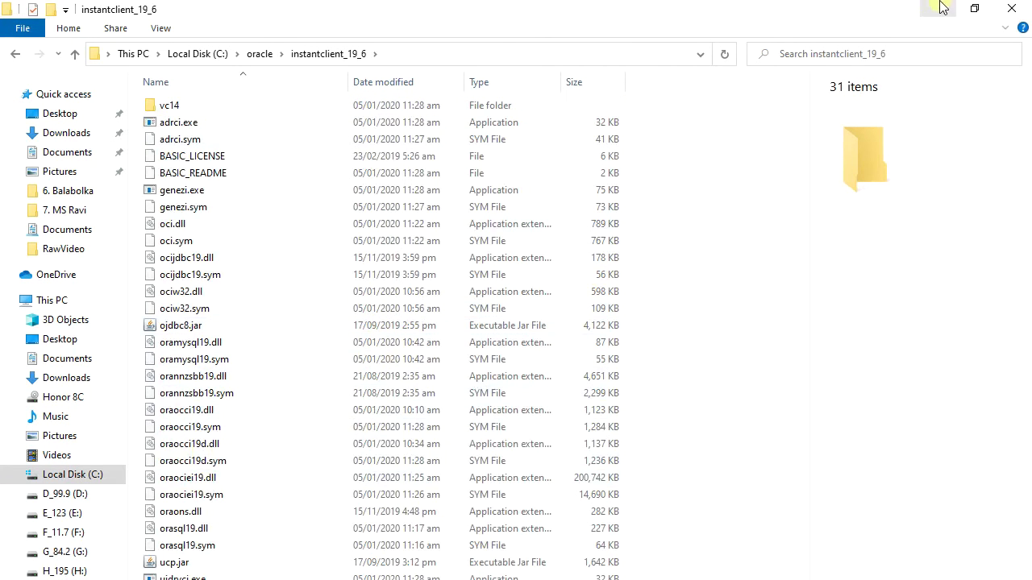
click(973, 11)
mouse_move(790, 220)
mouse_down()
mouse_move(800, 11)
mouse_move(786, 6)
mouse_up()
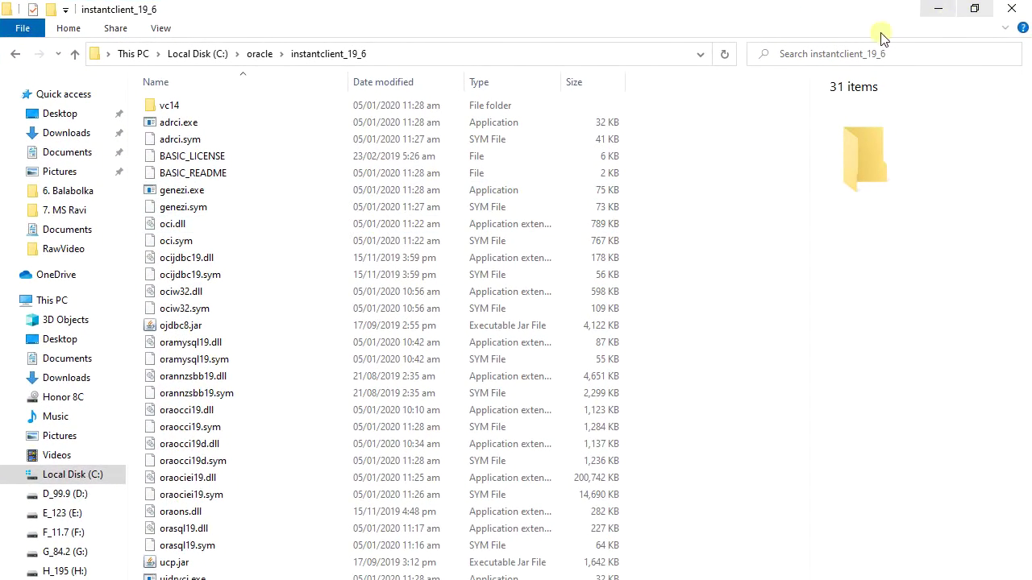
click(265, 53)
click(216, 54)
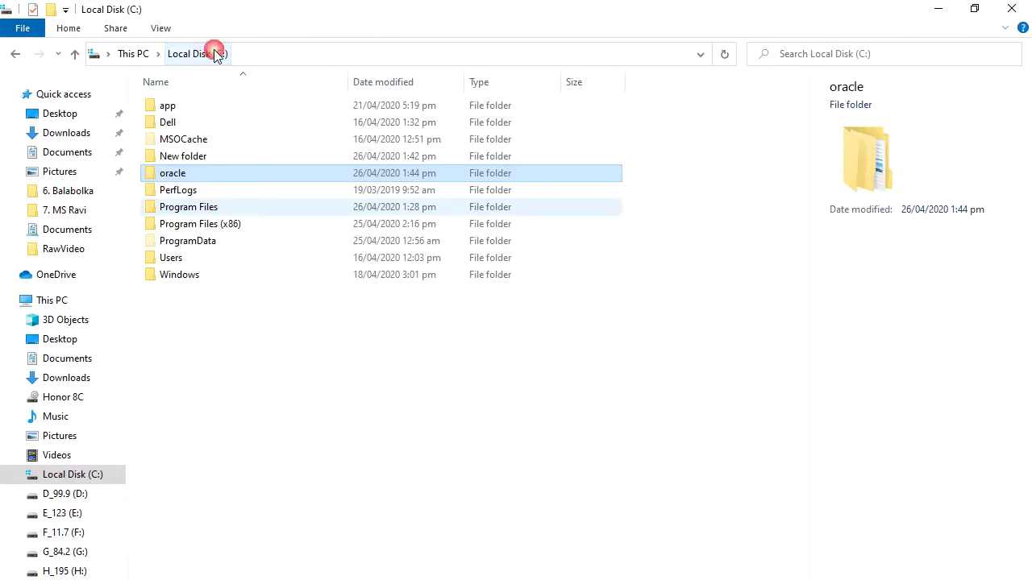
click(226, 318)
double_click(183, 176)
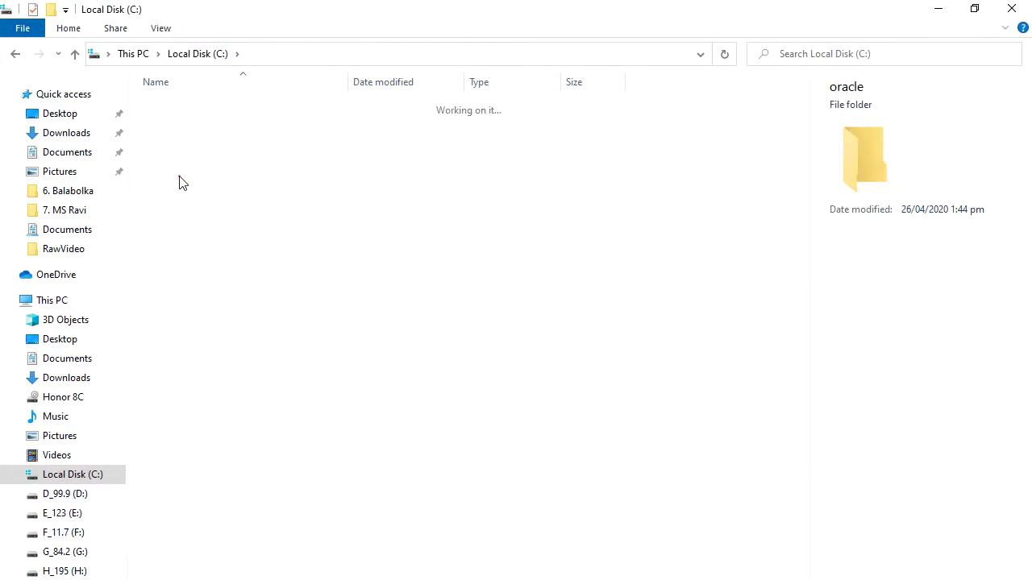
double_click(184, 111)
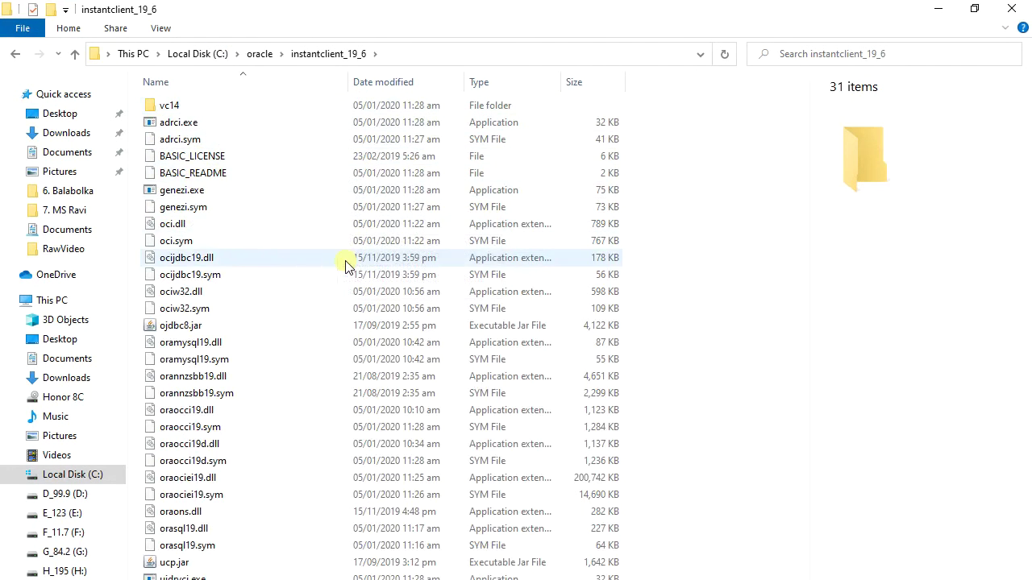
Step: Copy the C:\oracle\instantclient_19_6 path from the address bar and minimize Explorer
click(397, 53)
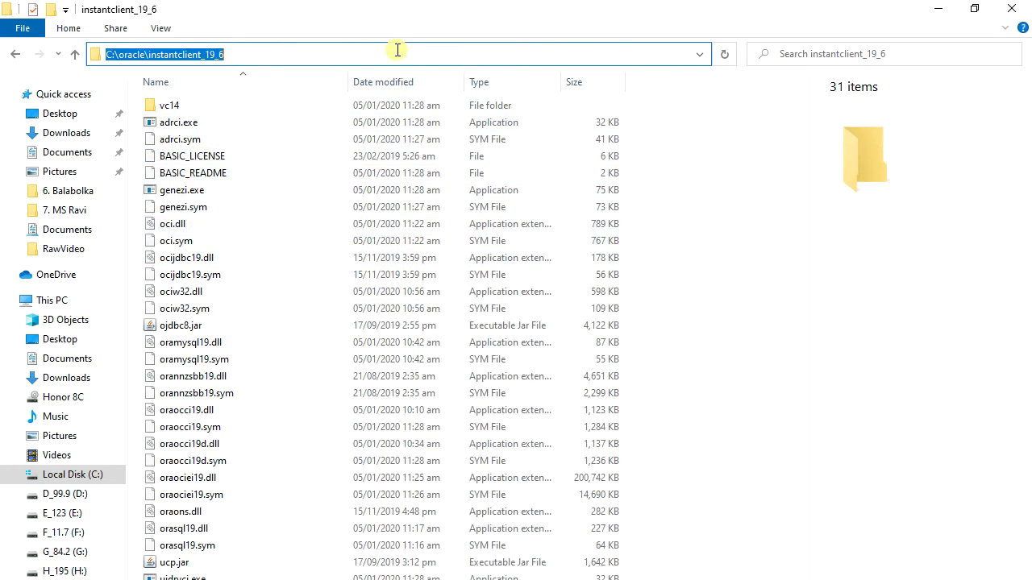
key(Escape)
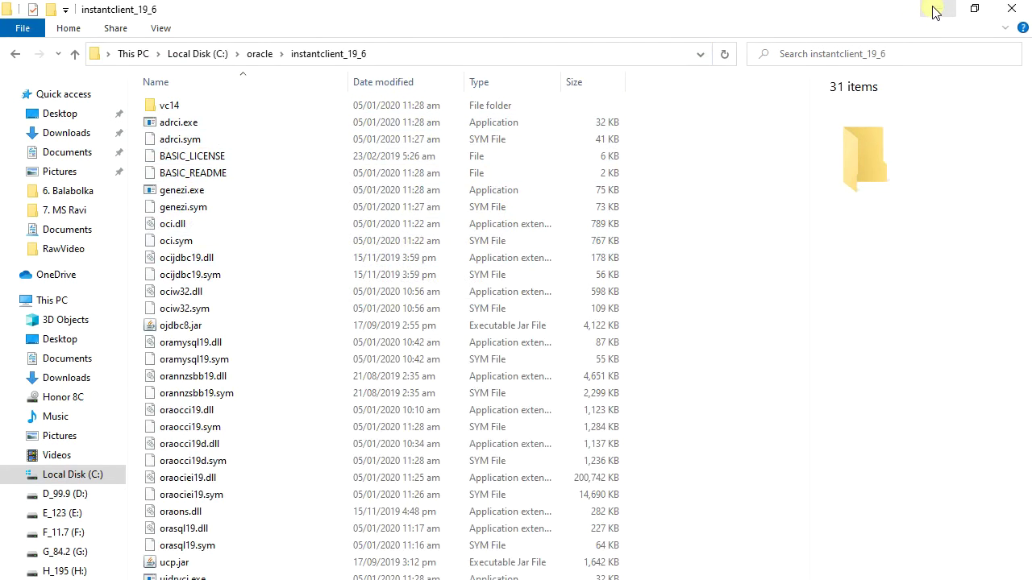
click(935, 9)
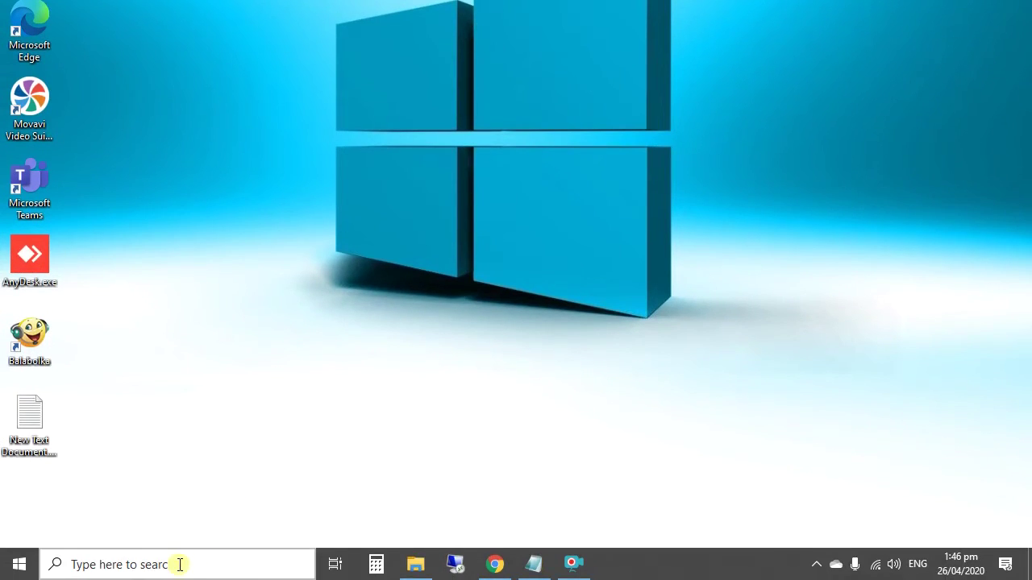
Step: Search Windows for 'env' and open the Environment Variables dialog from System Properties
click(179, 567)
text(e)
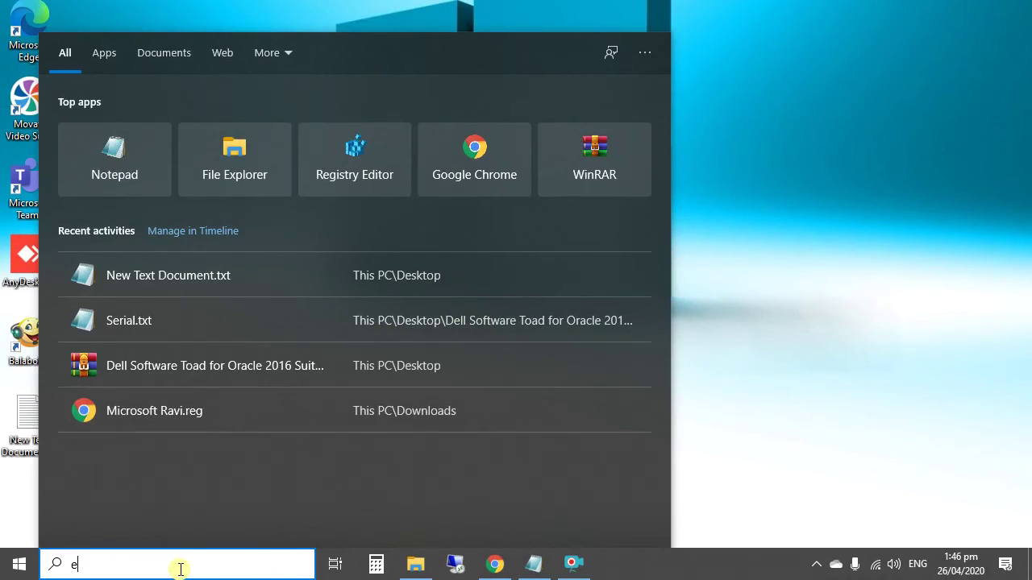
text(nv)
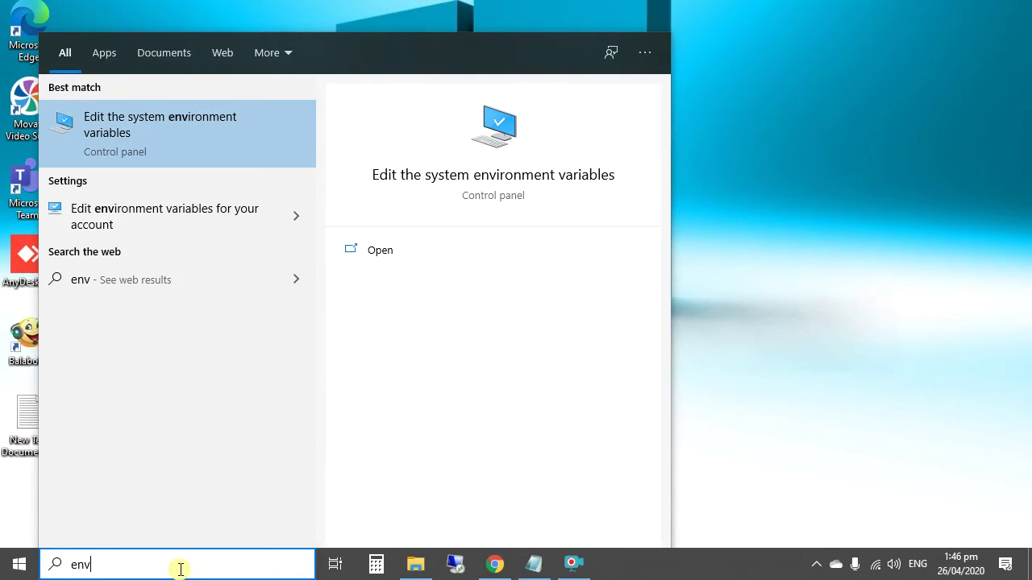
click(134, 133)
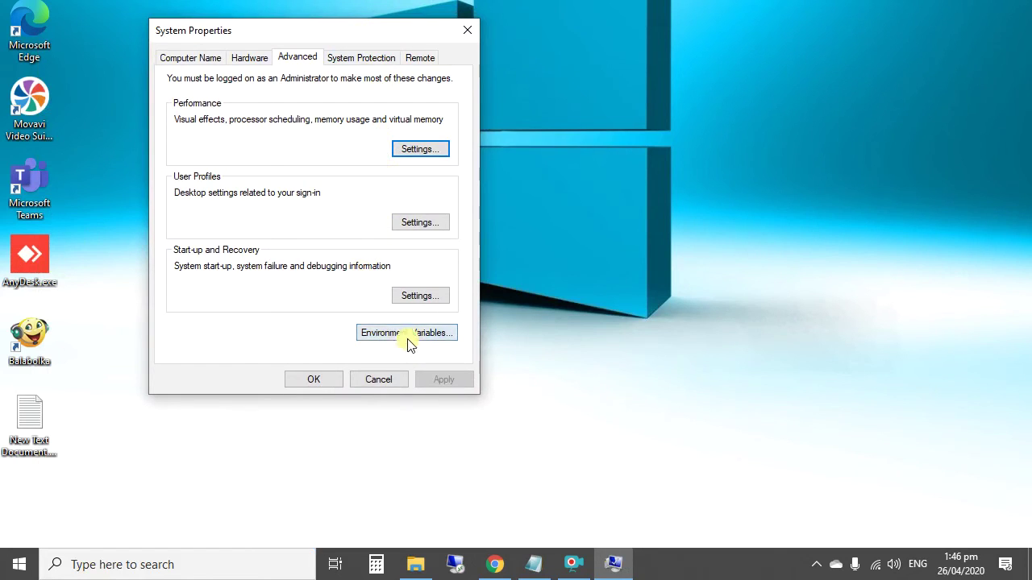
click(405, 335)
Step: Add C:\oracle\instantclient_19_6 as a new entry in the user Path variable
drag(386, 1, 367, 39)
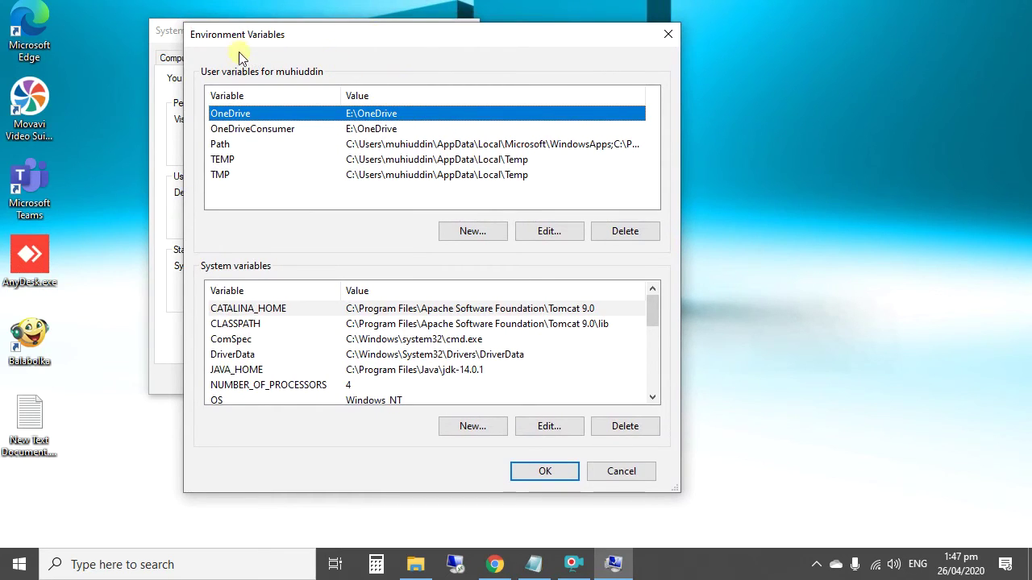
click(253, 145)
click(542, 232)
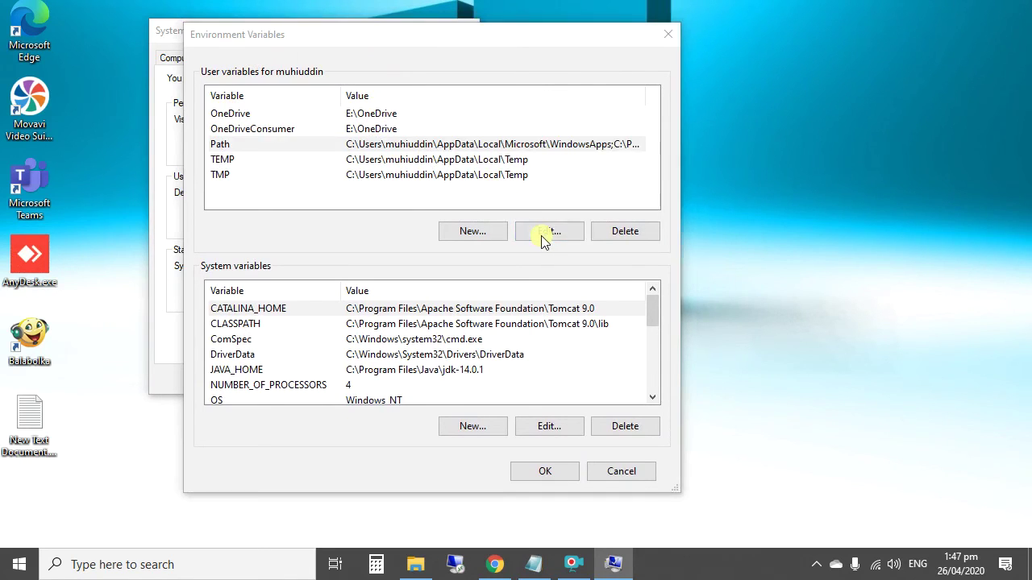
drag(494, 2, 401, 76)
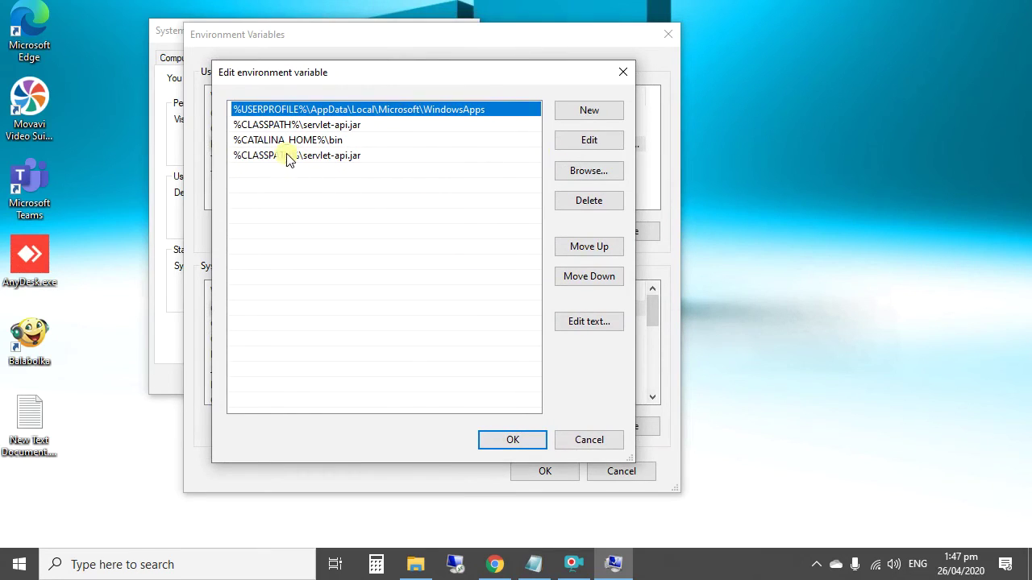
click(584, 113)
text(C:\oracle\instantclient_19_6)
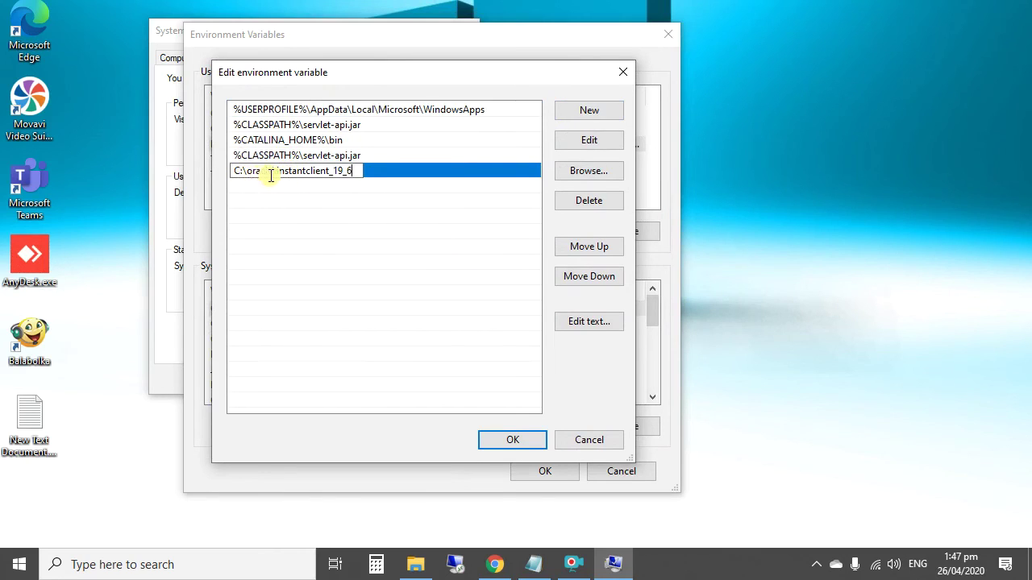
text(6)
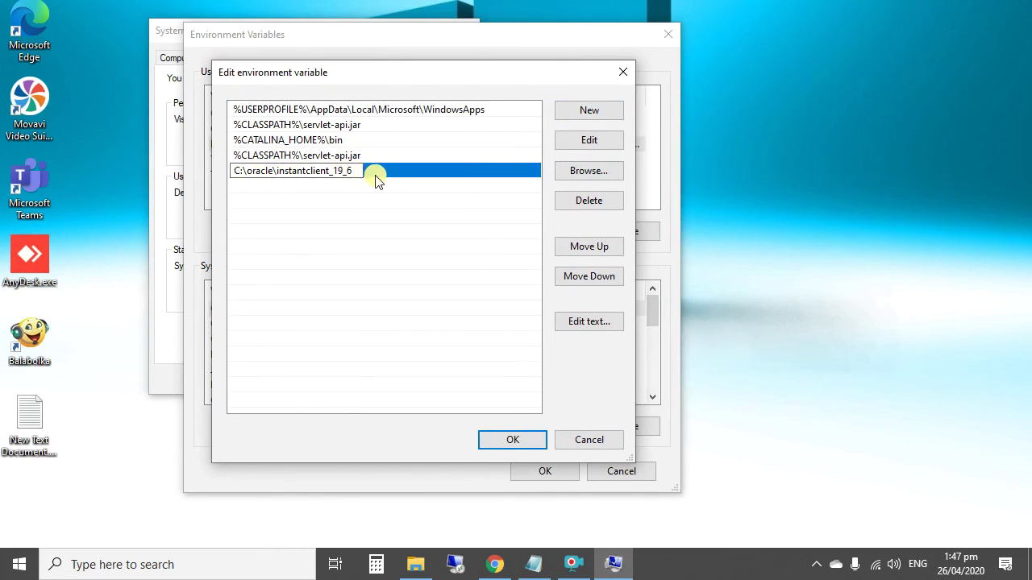
click(381, 190)
Step: Confirm and close the Path editor, Environment Variables and System Properties dialogs
click(520, 442)
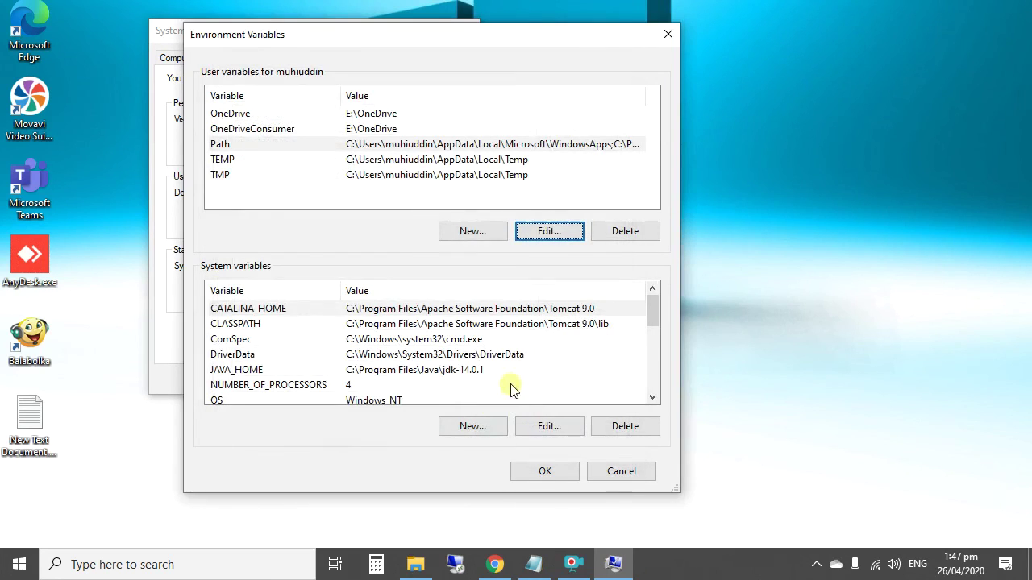
click(550, 470)
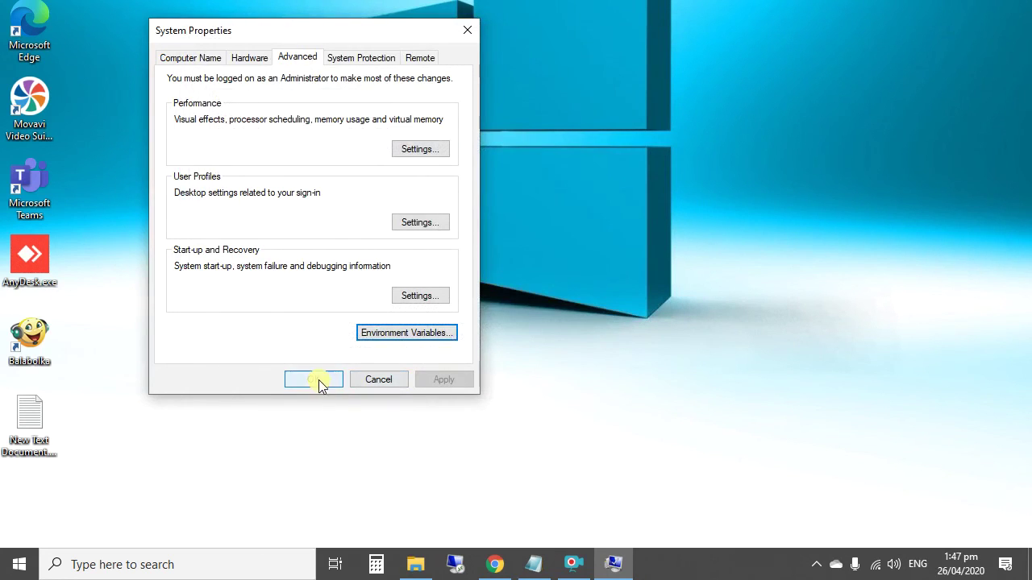
click(319, 380)
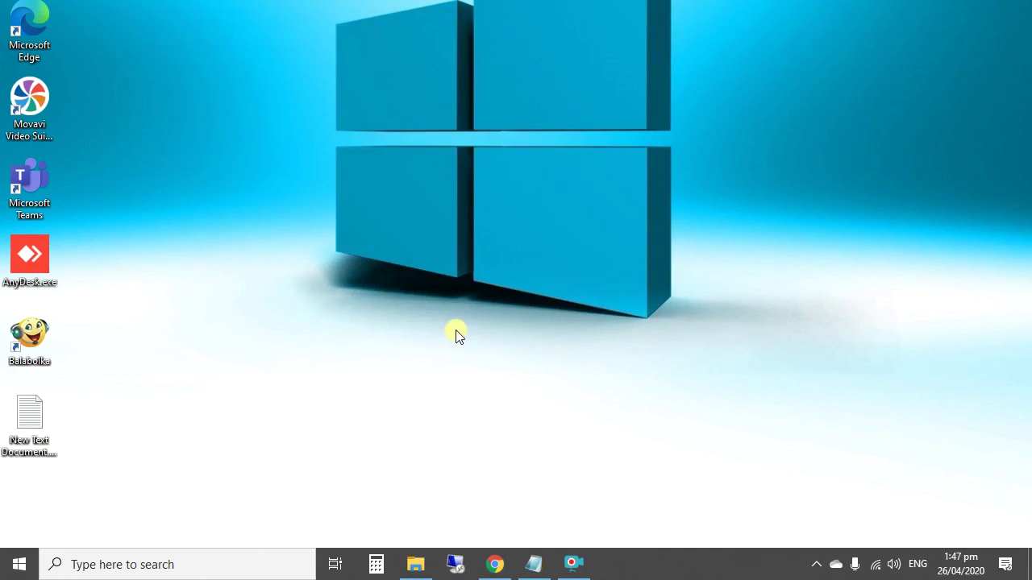